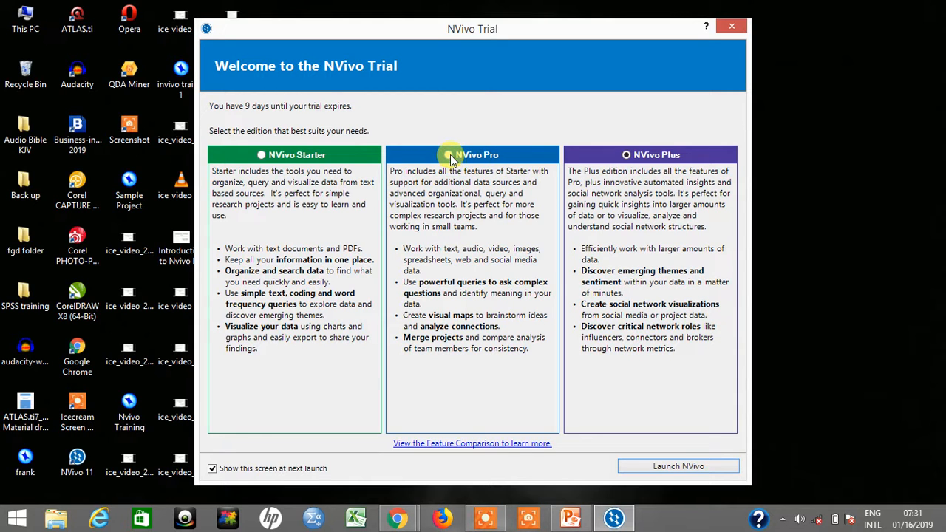
Launch the NVivo Pro edition of the trial and start a new blank project
left_click(450, 157)
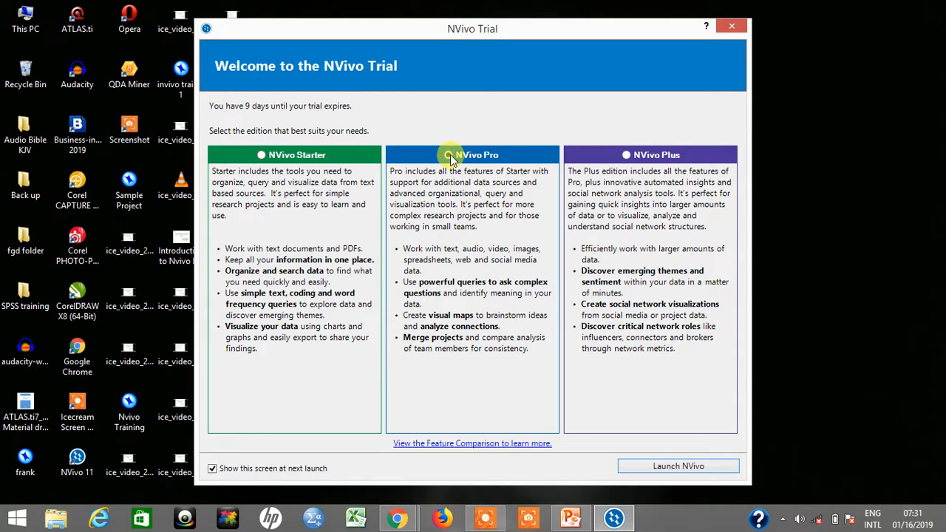
left_click(674, 468)
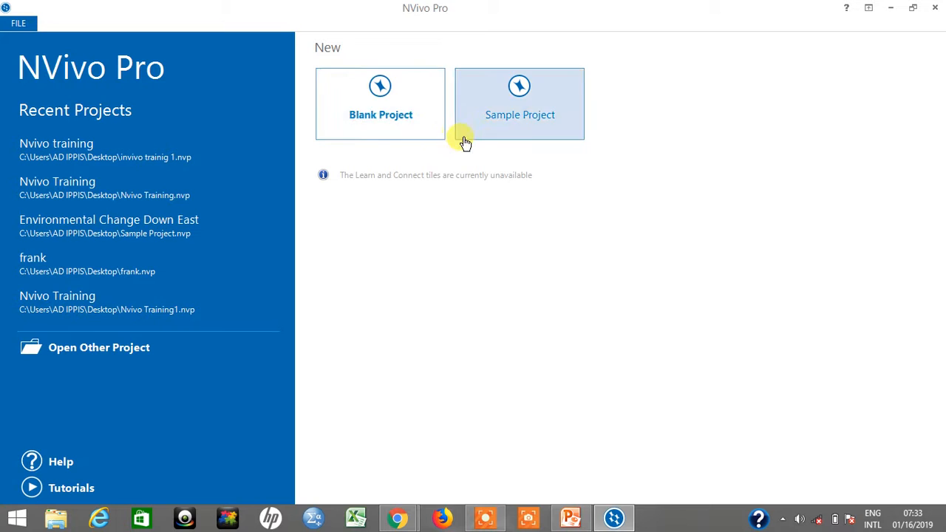
left_click(399, 120)
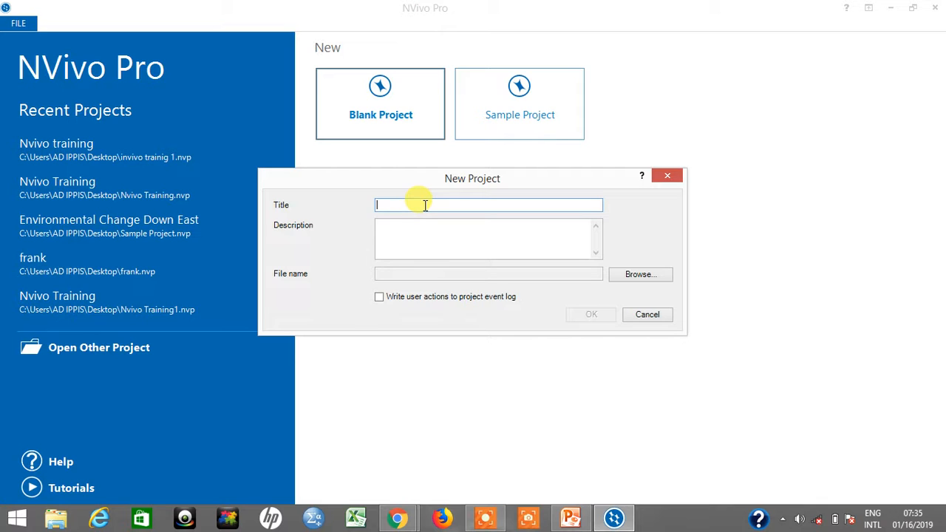
Title the project "Nvivo training part1" and enter the description "In this training we will be learning how to use Nvivo"
type("Nvivo")
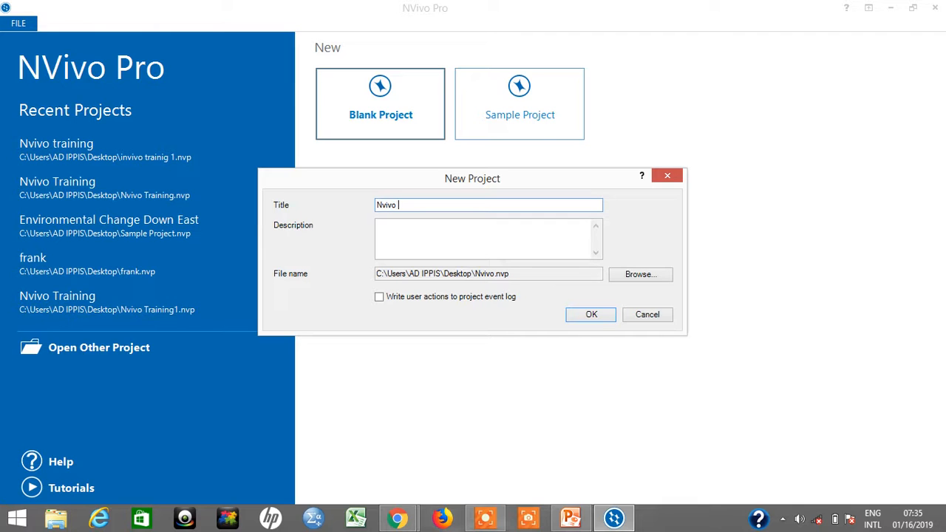
type(" training part1")
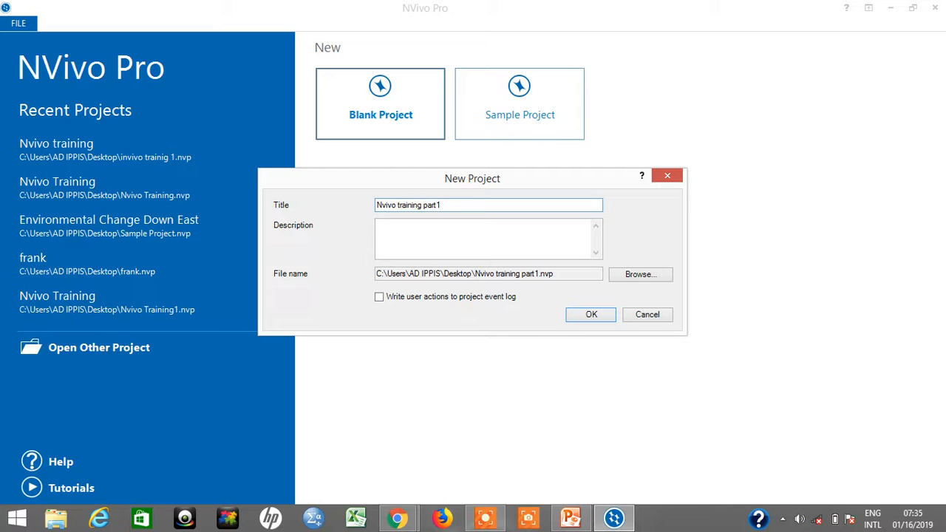
left_click(379, 227)
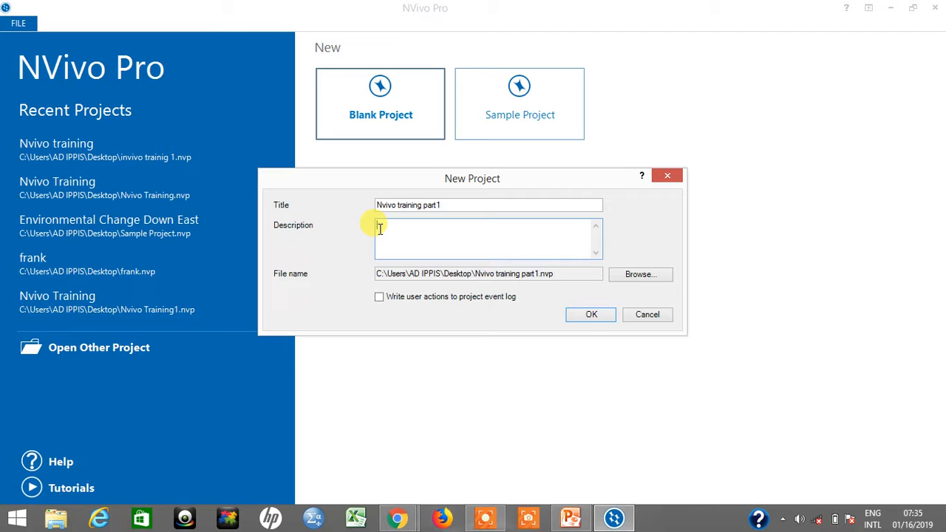
type("Im")
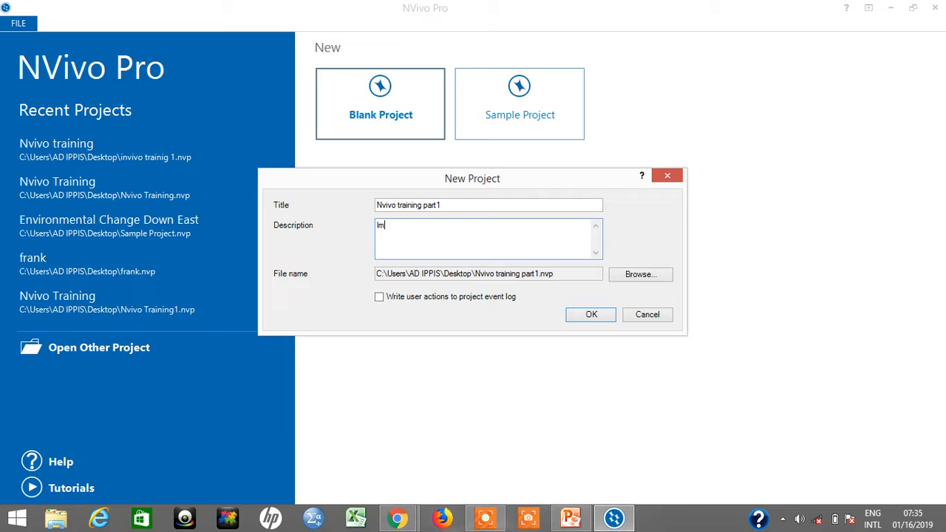
key("BackSpace")
type("n this training we will be learning hoe")
key("BackSpace")
type("w")
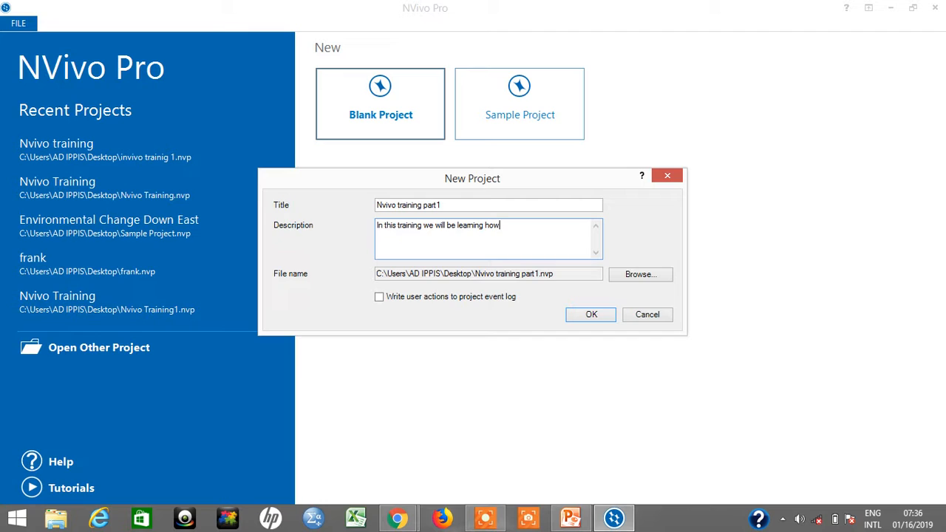
type(" to use Nvio")
key("BackSpace")
type("vo")
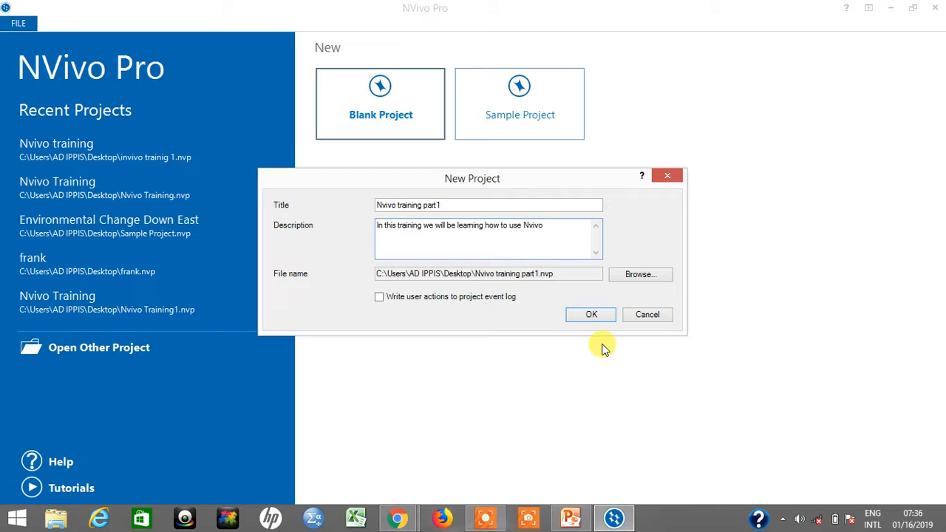
Save the project file as "Nvivo training part1" on the Desktop and create the project
left_click(632, 277)
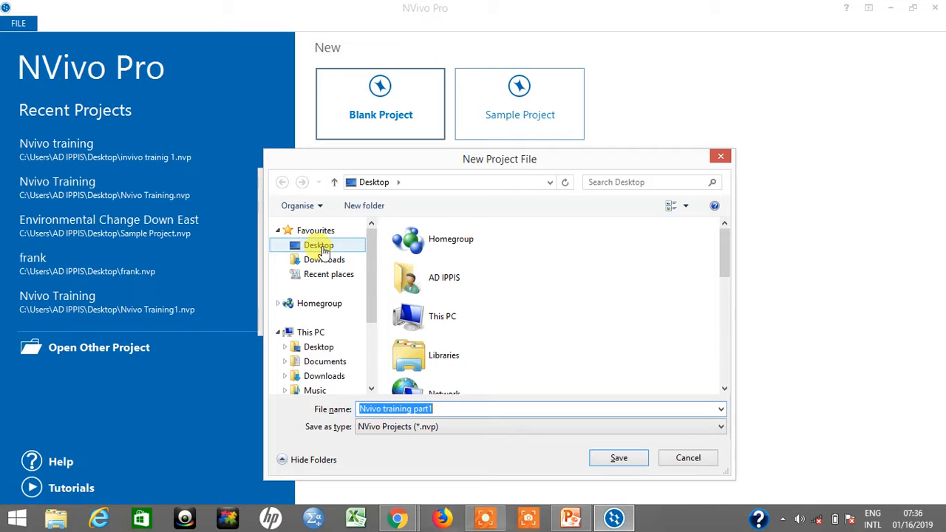
left_click(323, 249)
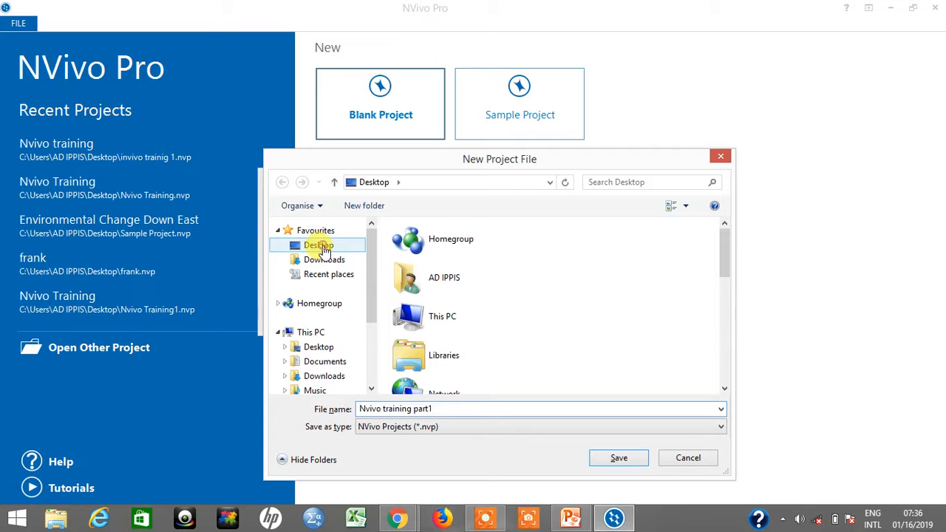
right_click(331, 246)
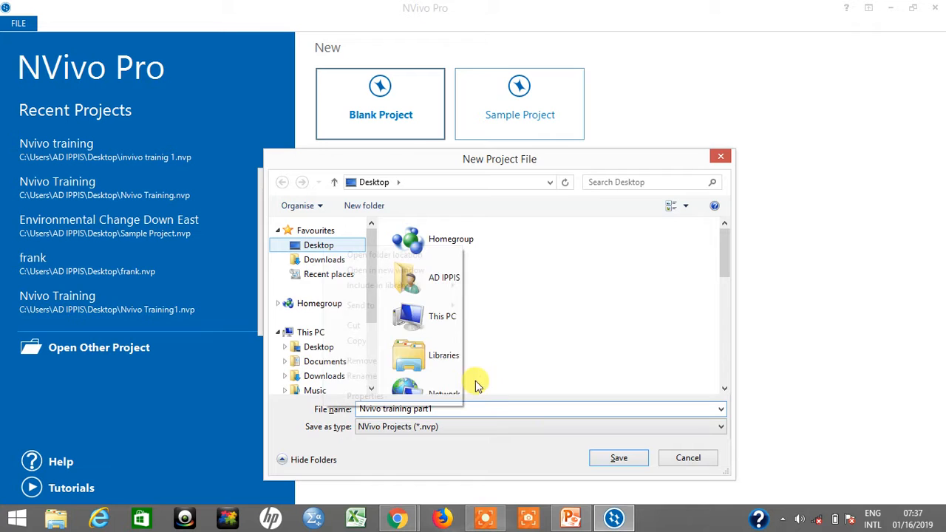
left_click(536, 468)
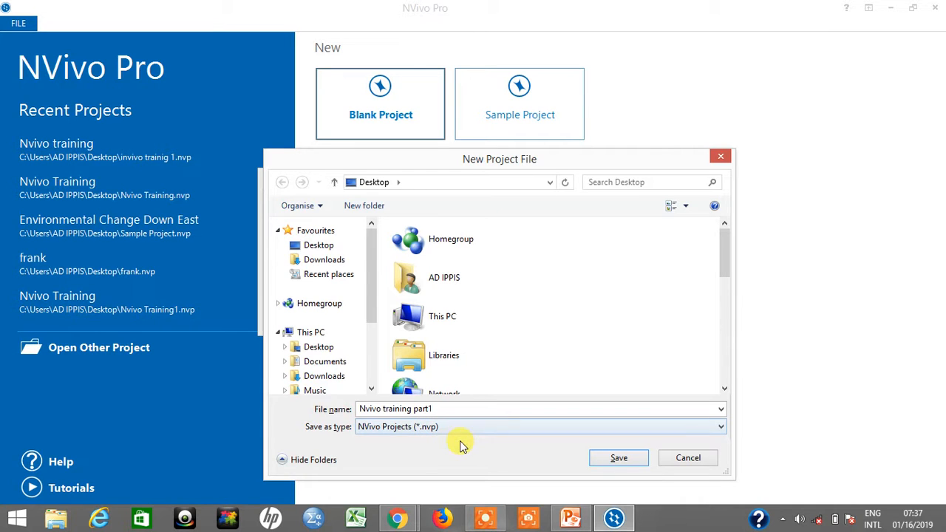
left_click(617, 458)
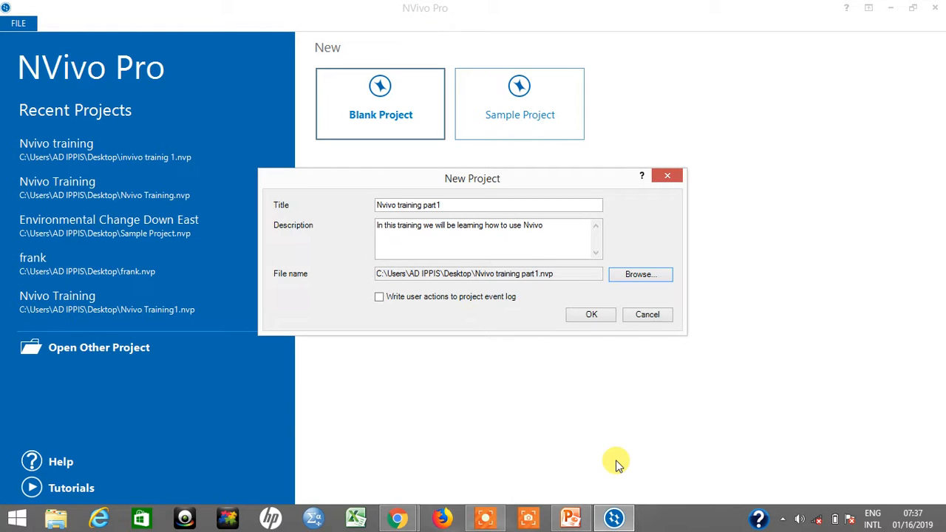
left_click(589, 316)
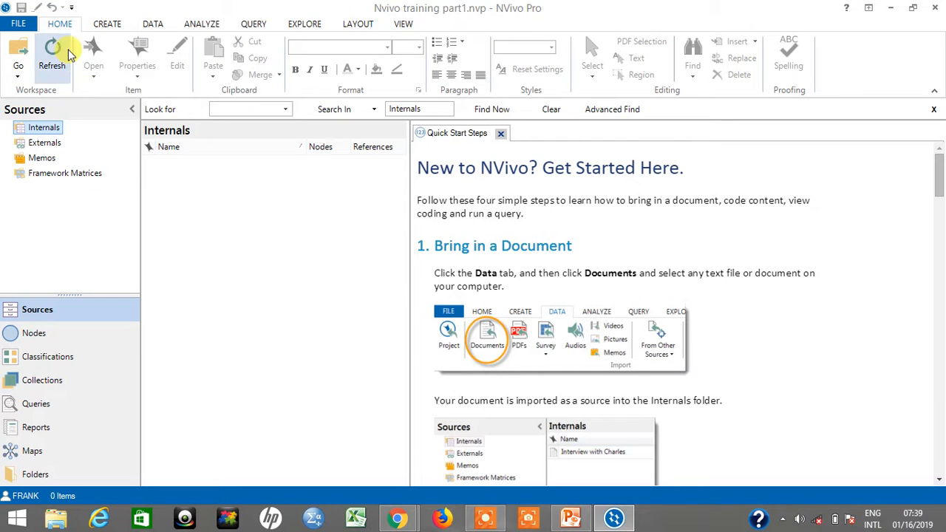
Examine the available creation, data and analysis commands, along with the folders under Sources and Nodes
left_click(104, 24)
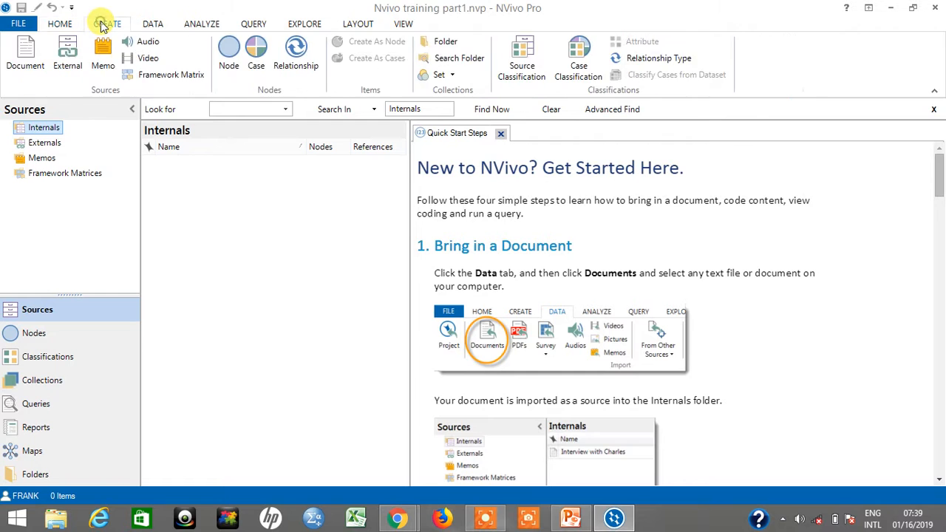
left_click(151, 23)
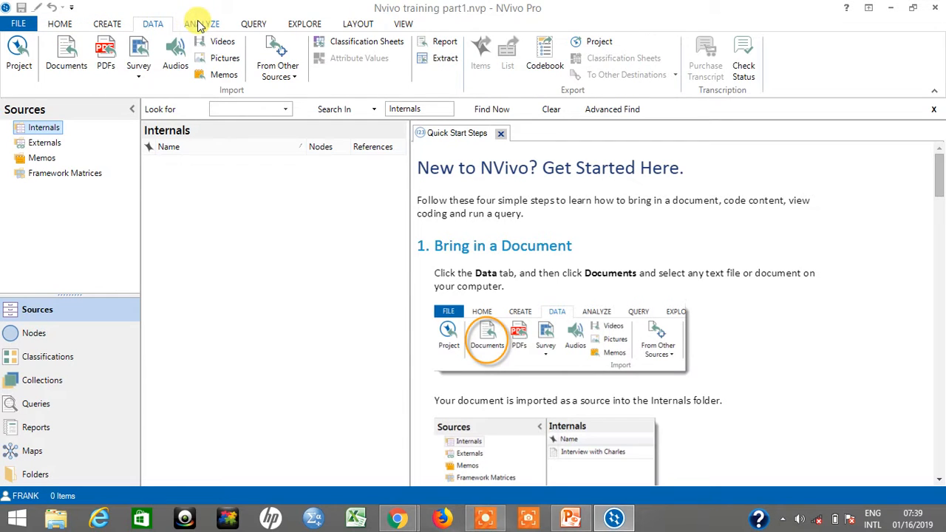
left_click(197, 24)
left_click(151, 24)
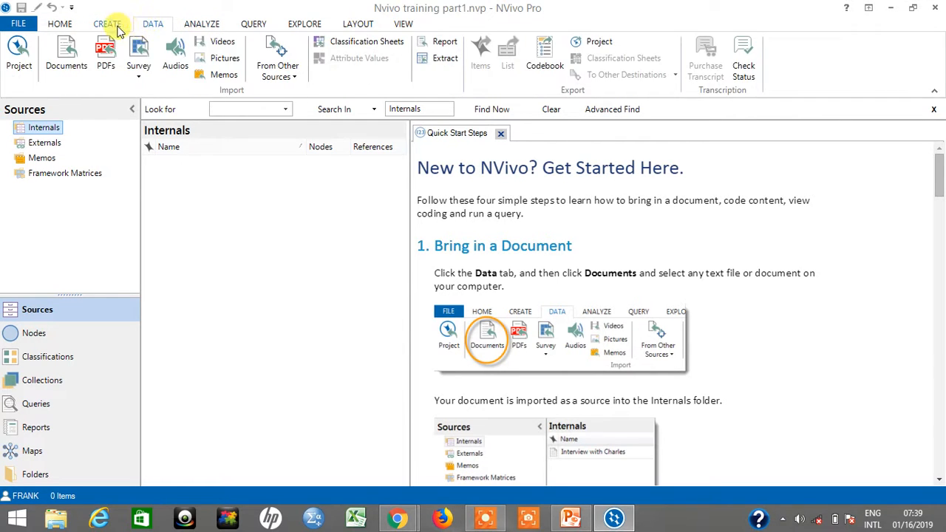
left_click(113, 26)
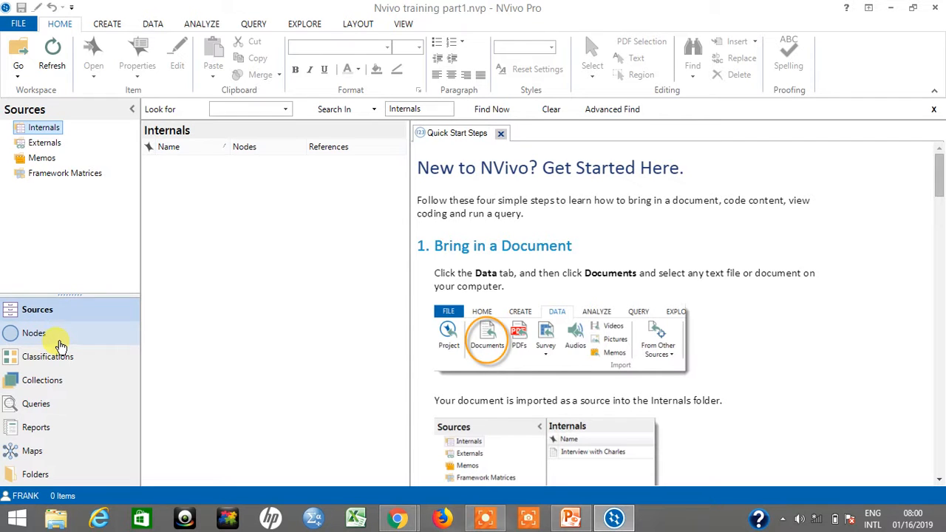
left_click(59, 338)
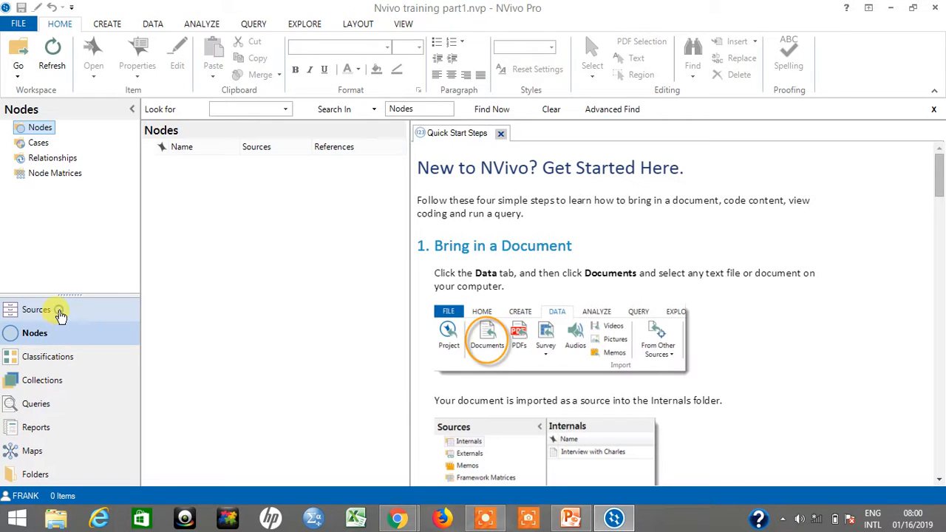
left_click(59, 310)
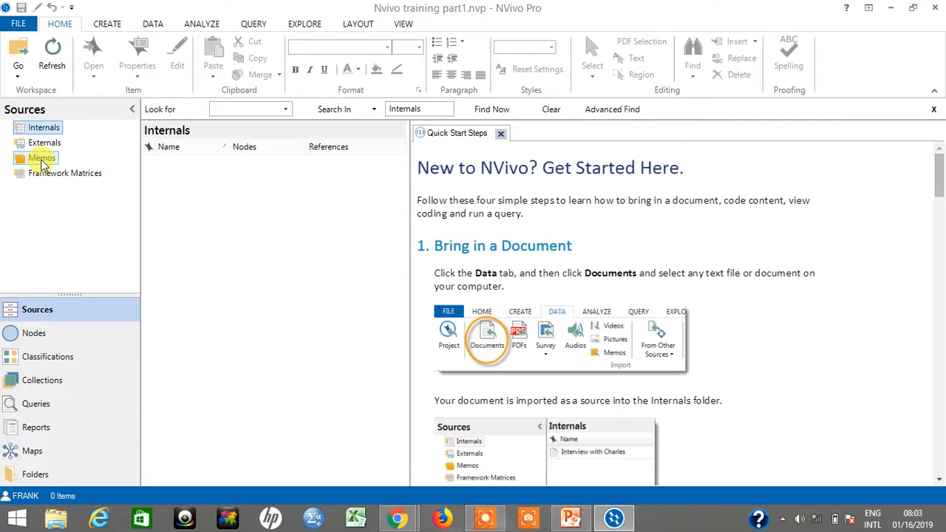
mouse_move(42, 164)
left_click(43, 334)
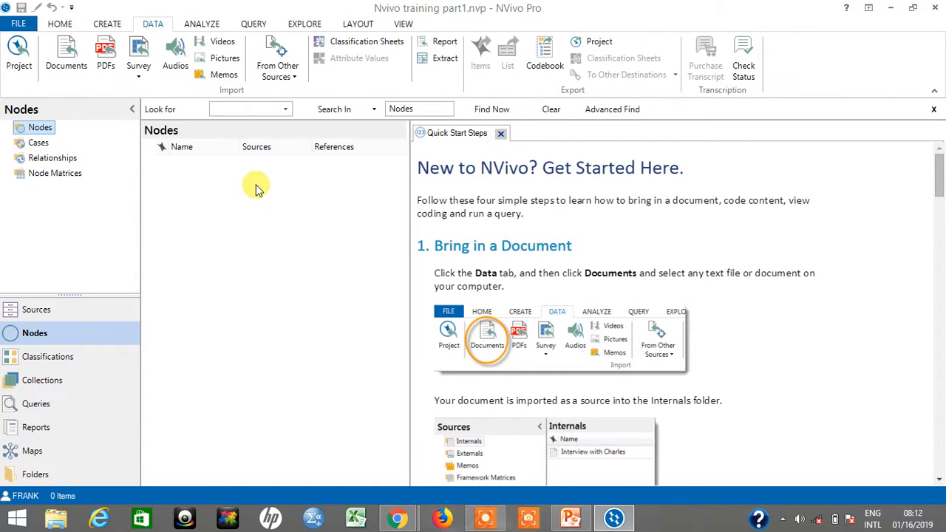
Start a document import and browse to the fgd folder on the Desktop
left_click(108, 23)
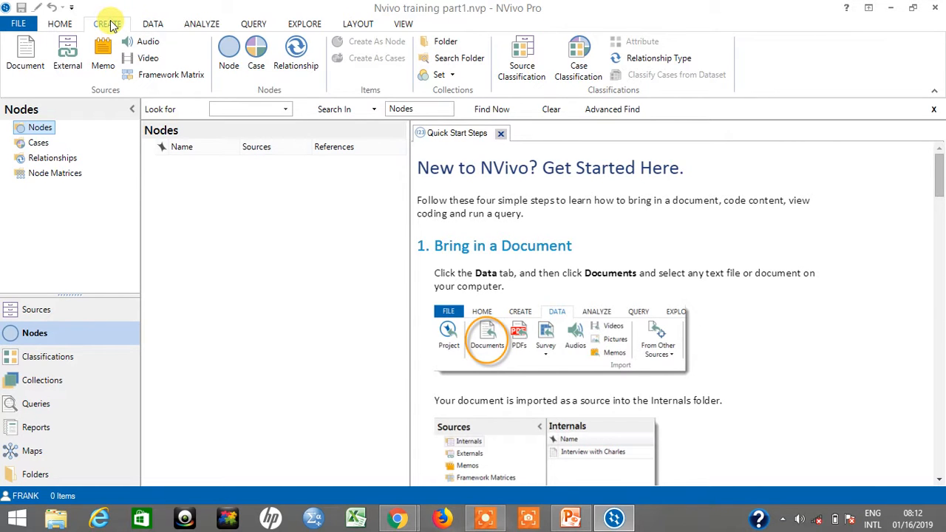
left_click(153, 27)
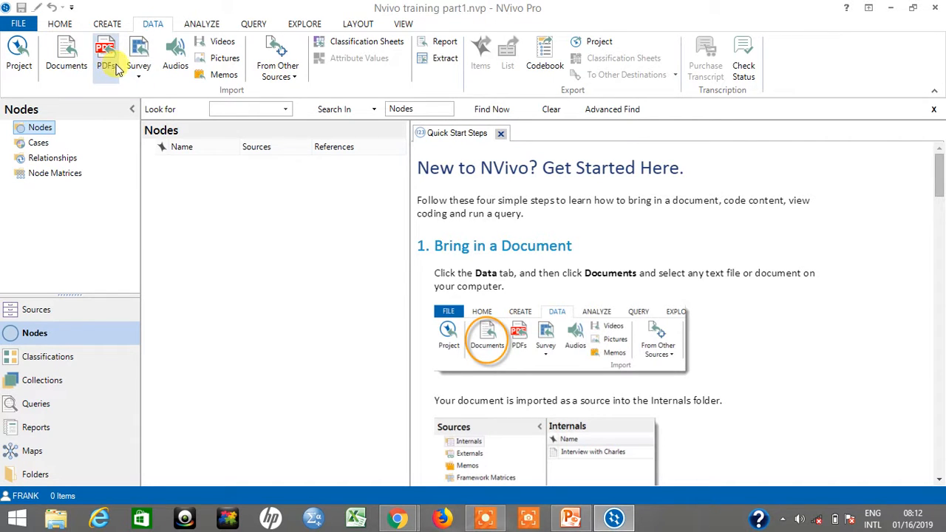
left_click(72, 70)
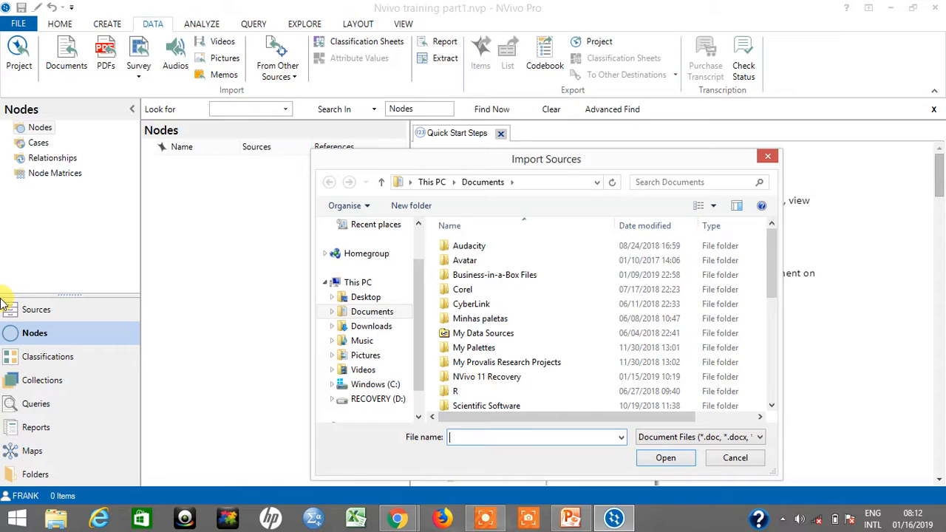
left_click(399, 299)
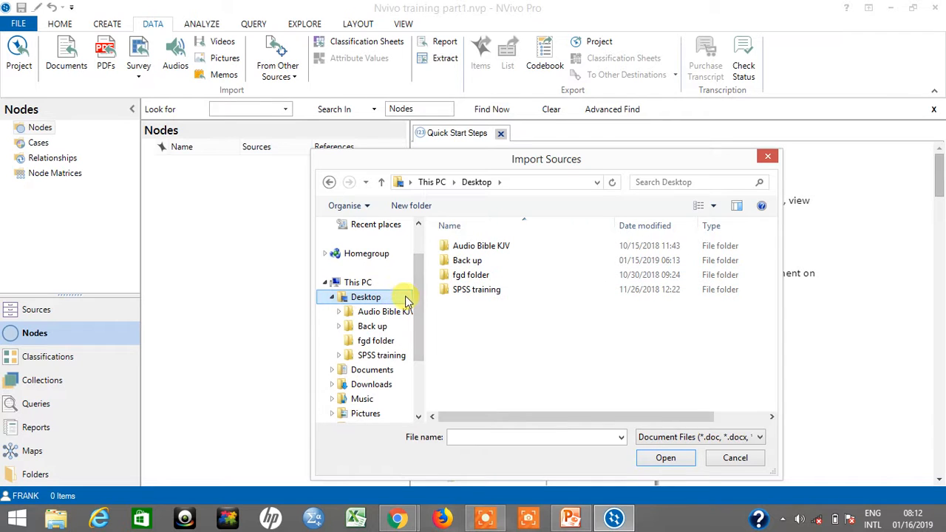
left_click(481, 275)
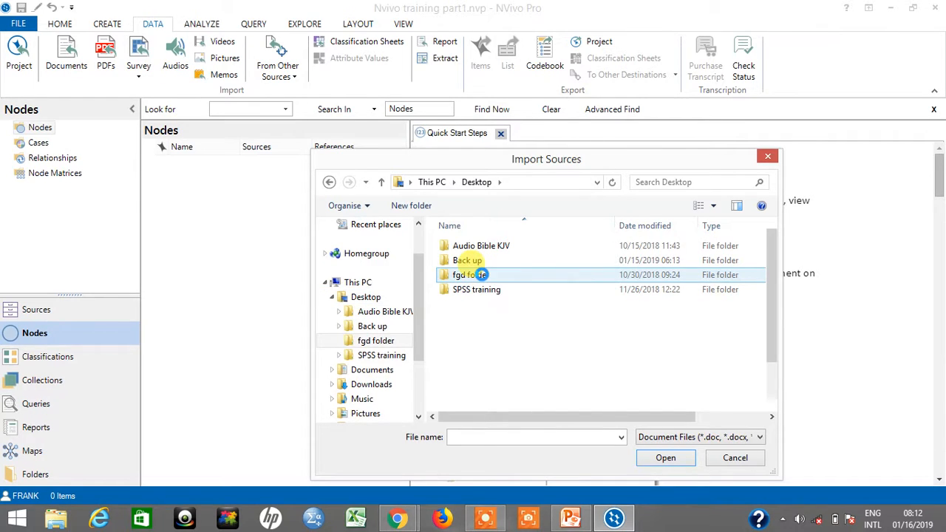
double_click(480, 275)
right_click(481, 275)
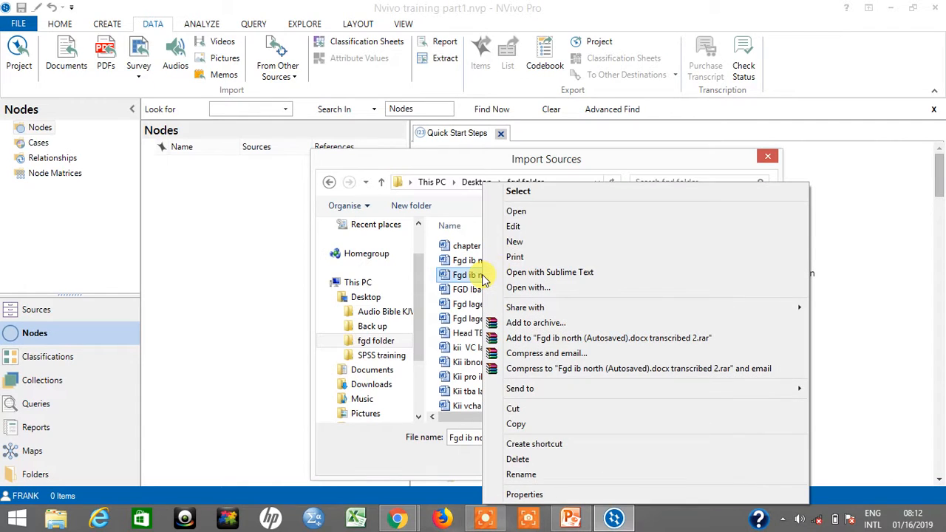
key("Escape")
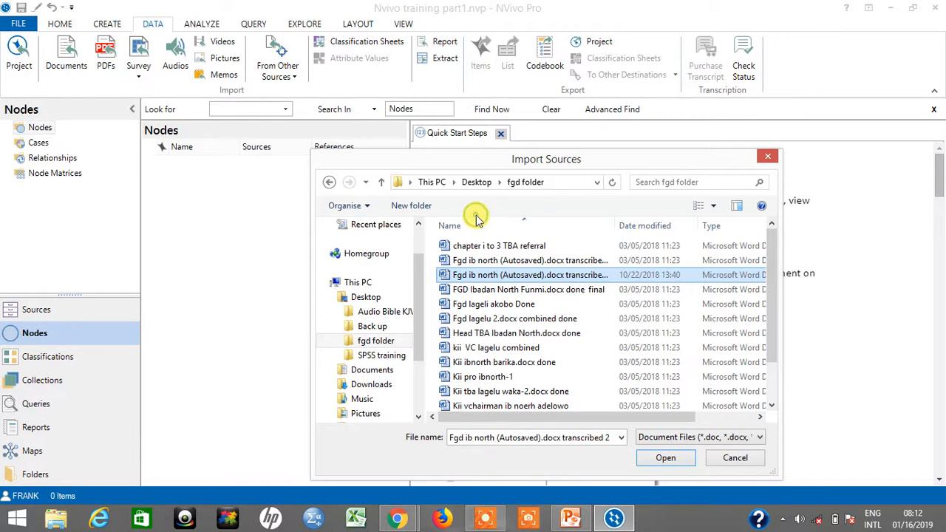
left_click(499, 278)
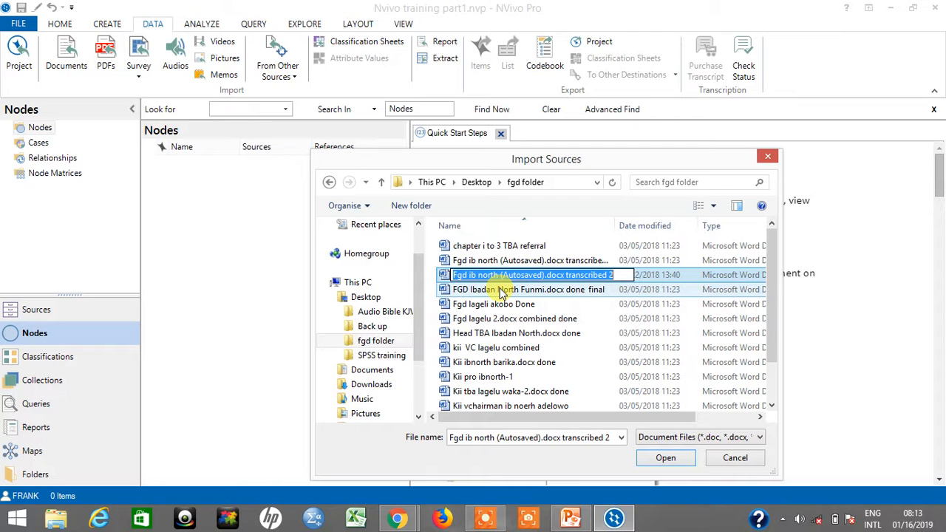
left_click(477, 351)
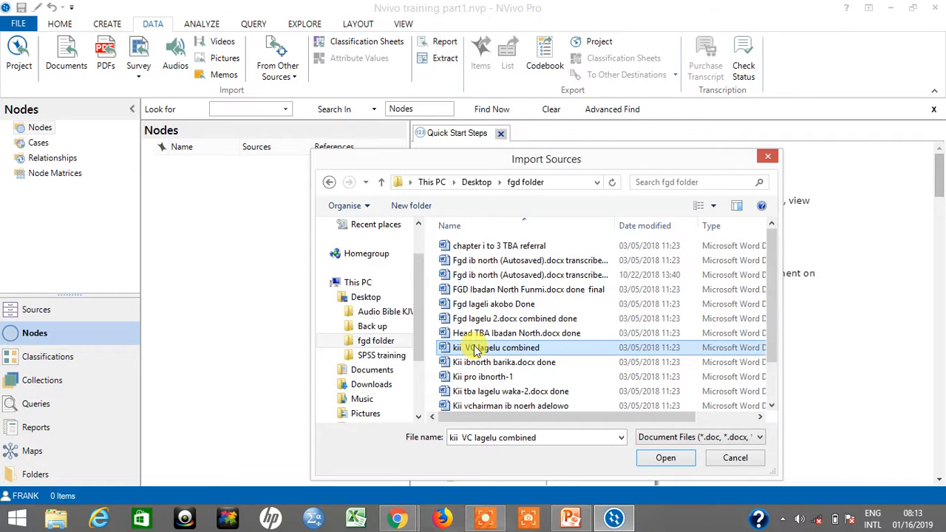
left_click(476, 275)
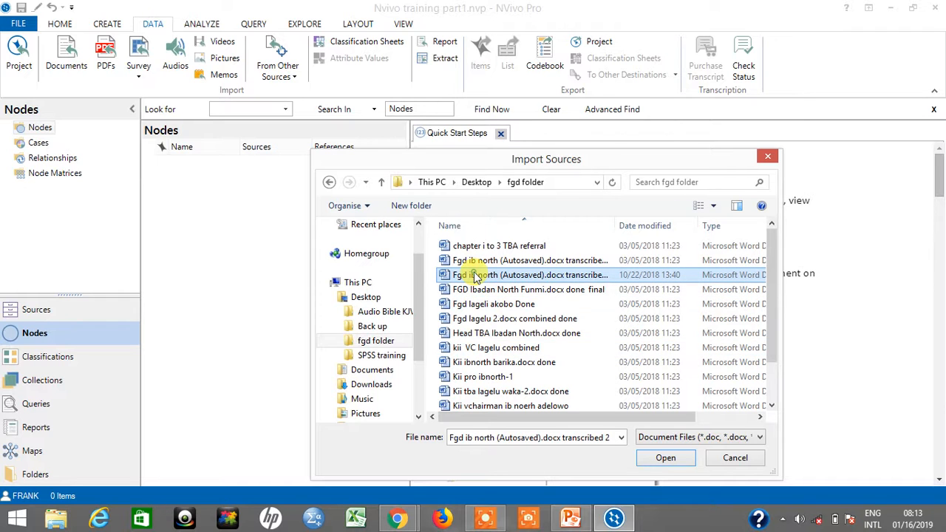
left_click(476, 347)
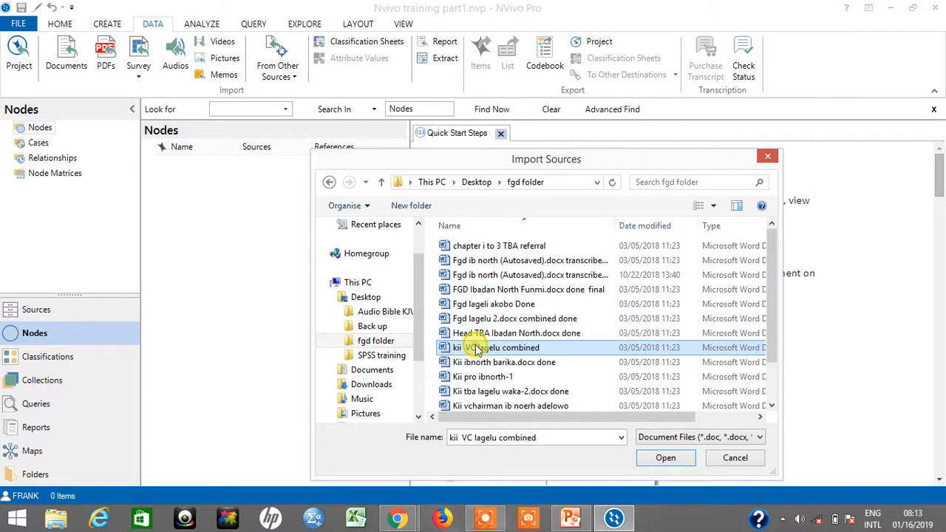
Import the consecutive documents from "Fgd ib north (Autosaved).docx transcribed 2" through "kii VC lagelu combined" as internal sources
left_click(466, 275)
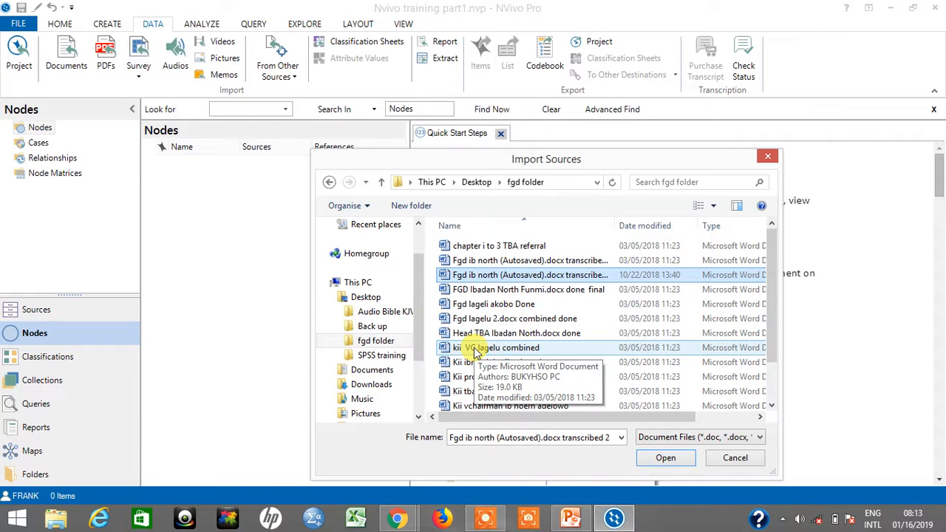
left_click(477, 347, "shift")
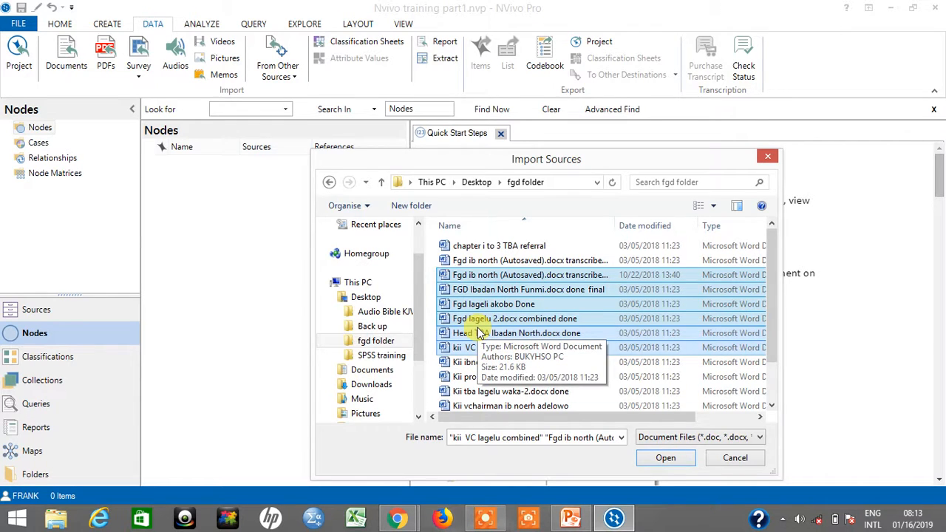
key("Return")
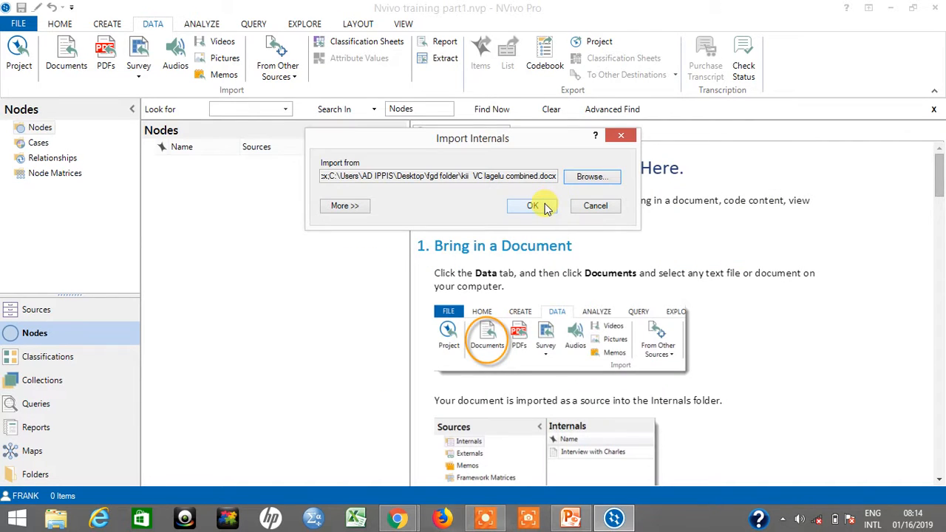
left_click(534, 207)
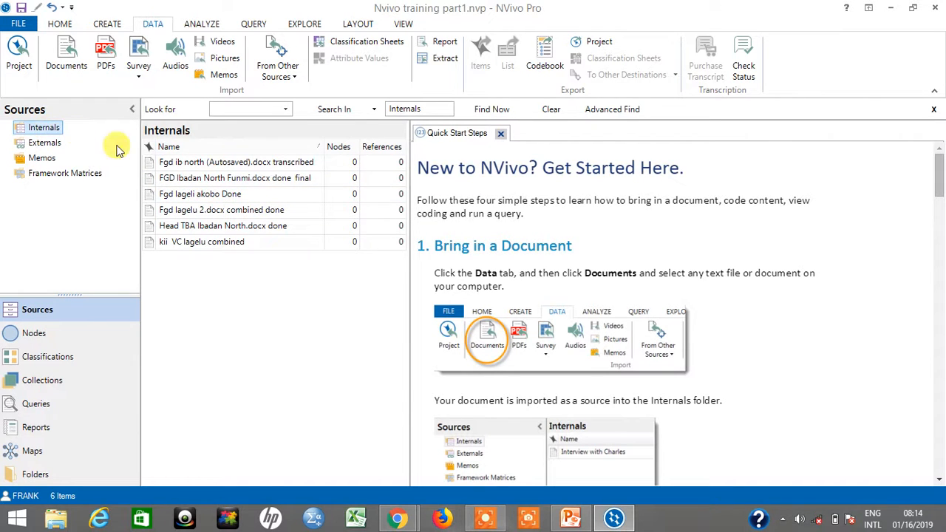
Open the imported source "Fgd ib north (Autosaved).docx transcribed" and read the beginning of its focus group discussion guide
left_click(198, 166)
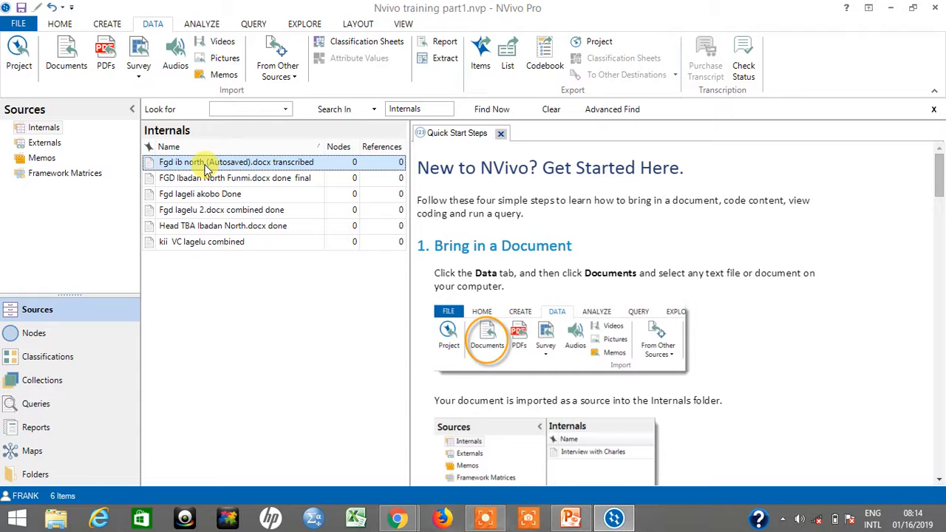
double_click(207, 167)
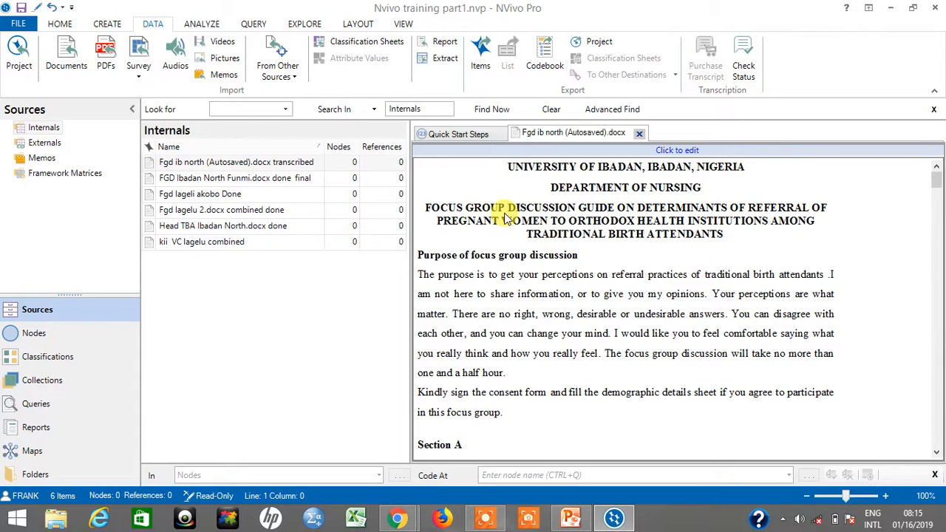
left_click(269, 194)
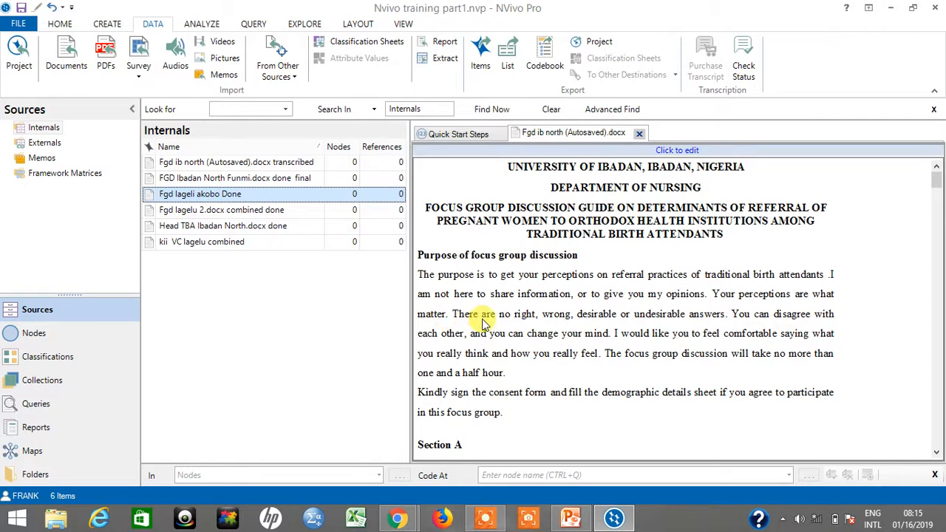
right_click(578, 396)
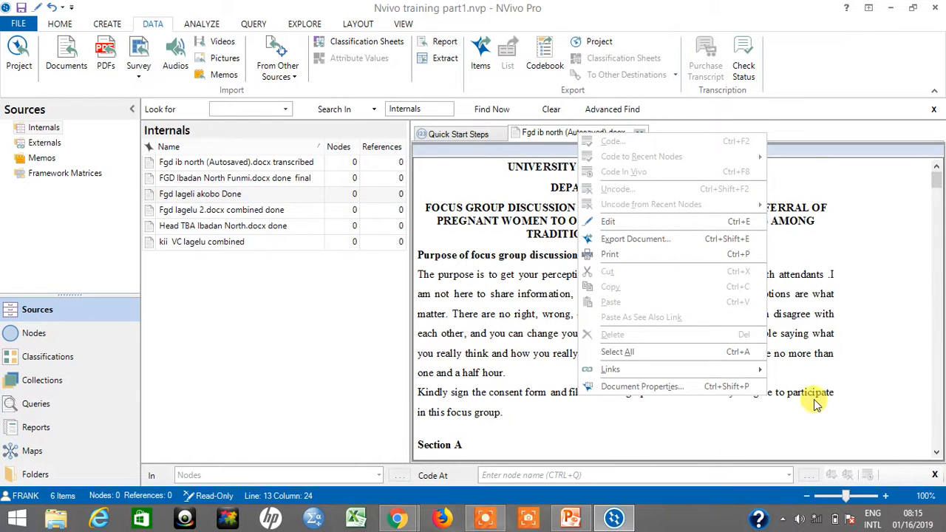
left_click(937, 453)
left_click(937, 452)
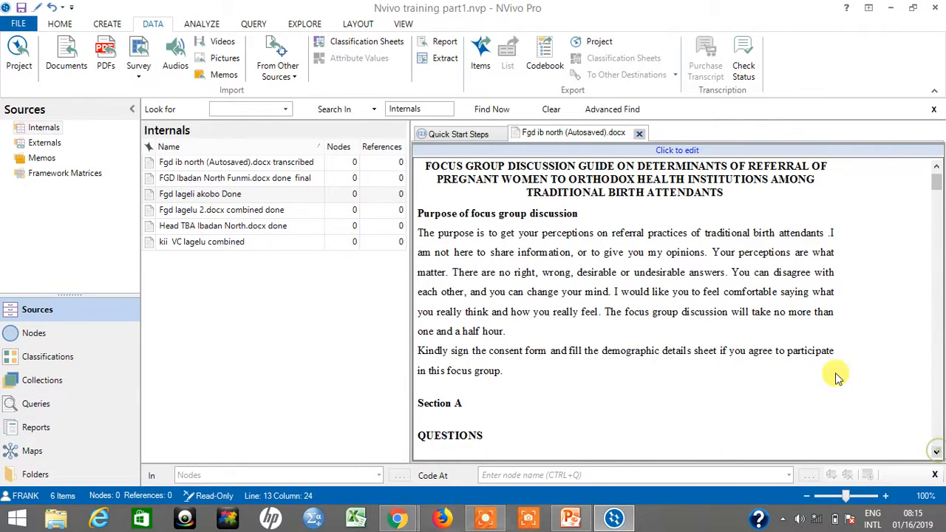